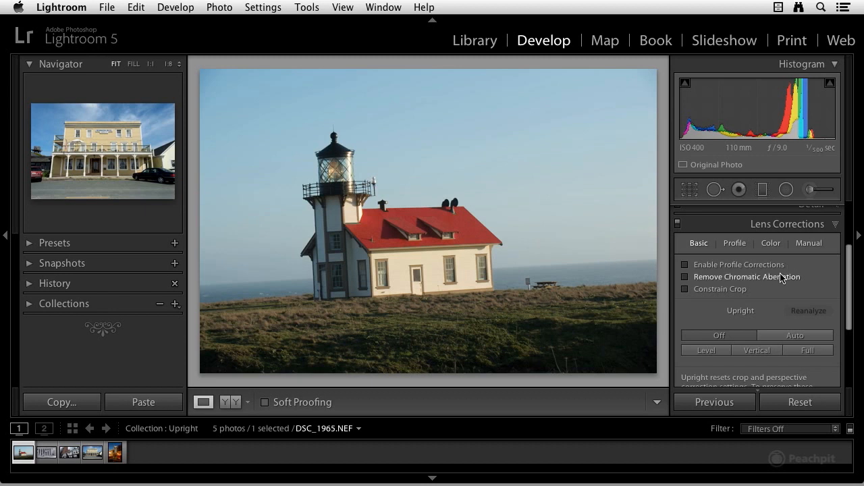
Look through the Profile, Color and Manual settings of Lens Corrections and return to the Basic settings.
{"action": "scroll", "coordinate": [780, 275], "scroll_direction": "down", "scroll_amount": 1}
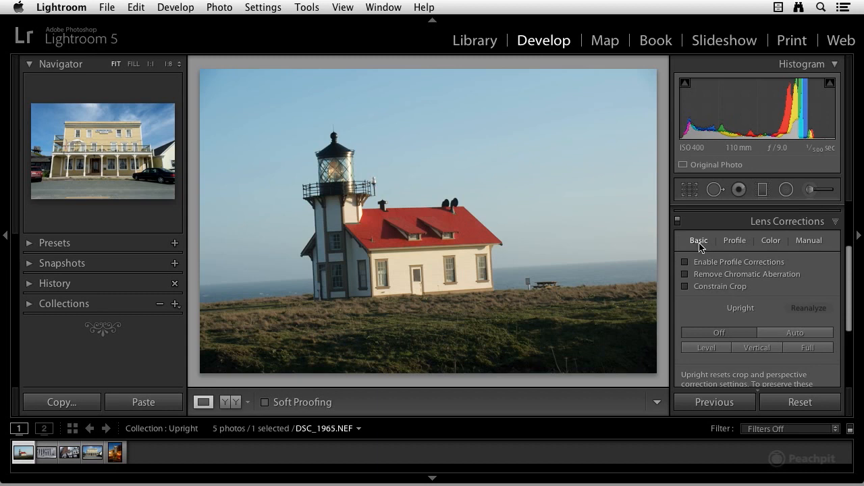
{"action": "left_click", "coordinate": [733, 242]}
{"action": "left_click", "coordinate": [772, 242]}
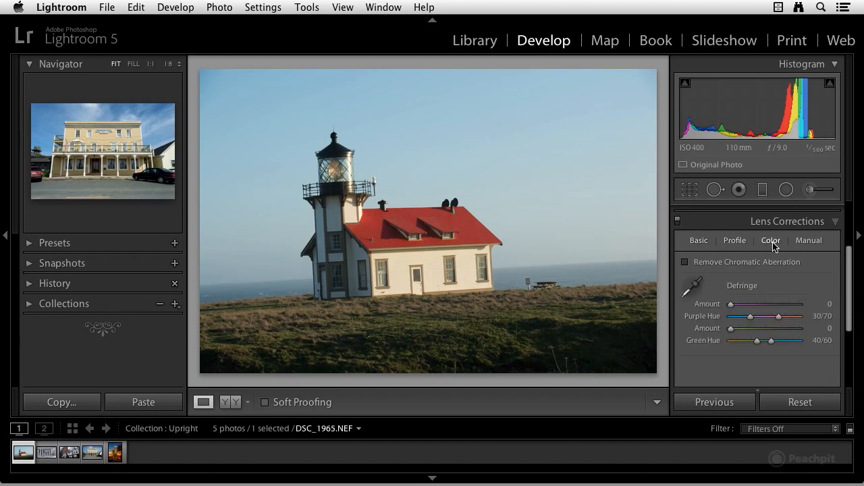
{"action": "left_click", "coordinate": [808, 242]}
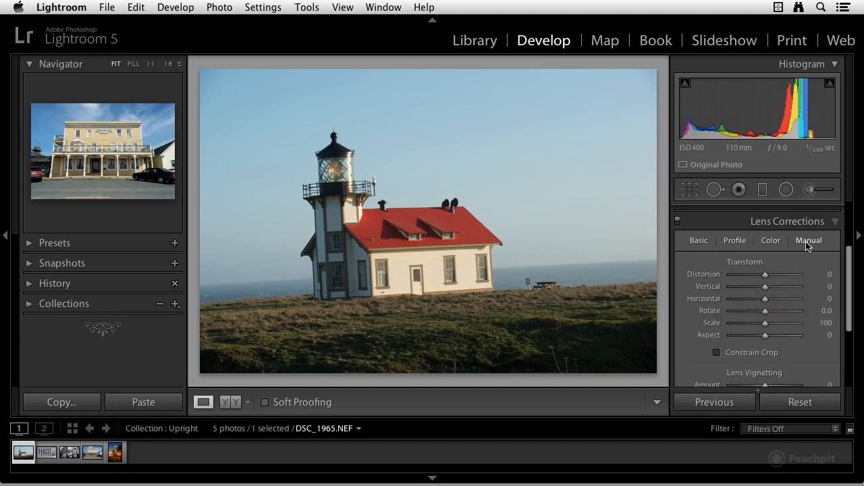
{"action": "left_click", "coordinate": [699, 242]}
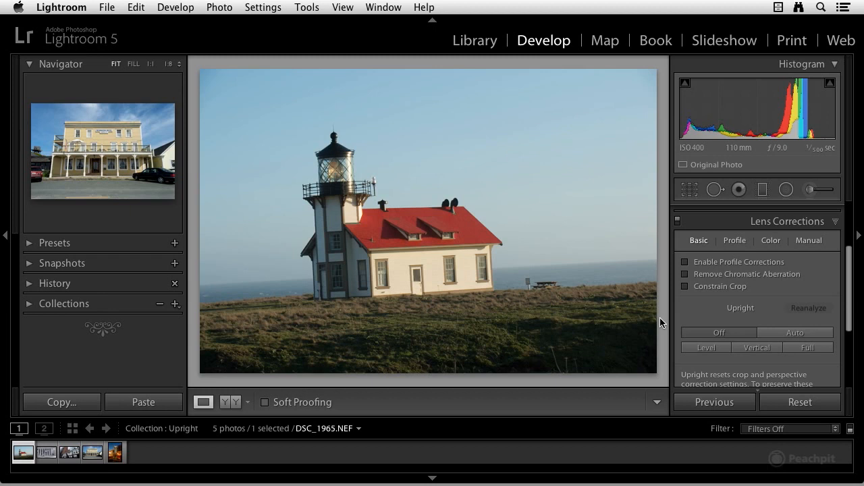
Show the grid overlay on the lighthouse photo, apply the Level Upright correction and hide the grid.
{"action": "key", "text": "super+alt+o"}
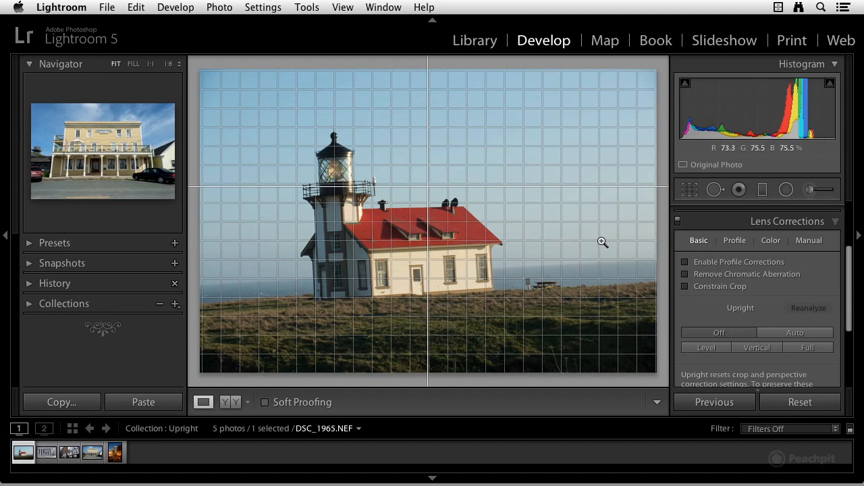
{"action": "left_click", "coordinate": [707, 353]}
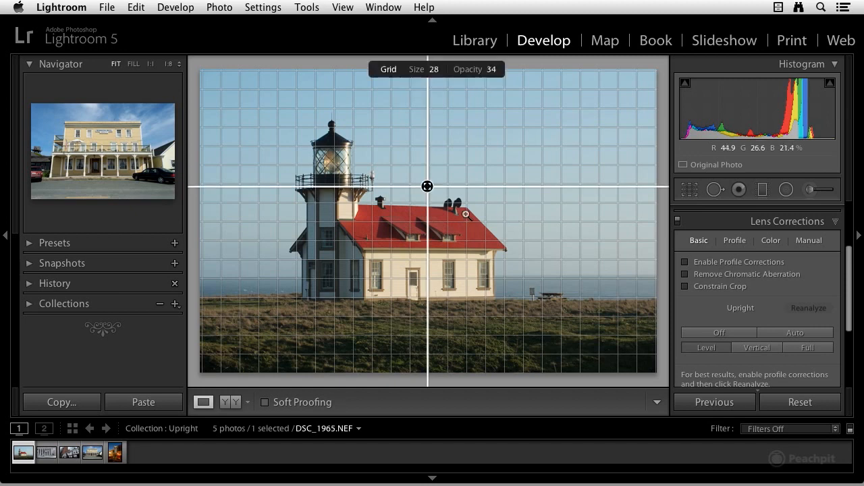
{"action": "key", "text": "super+alt+o"}
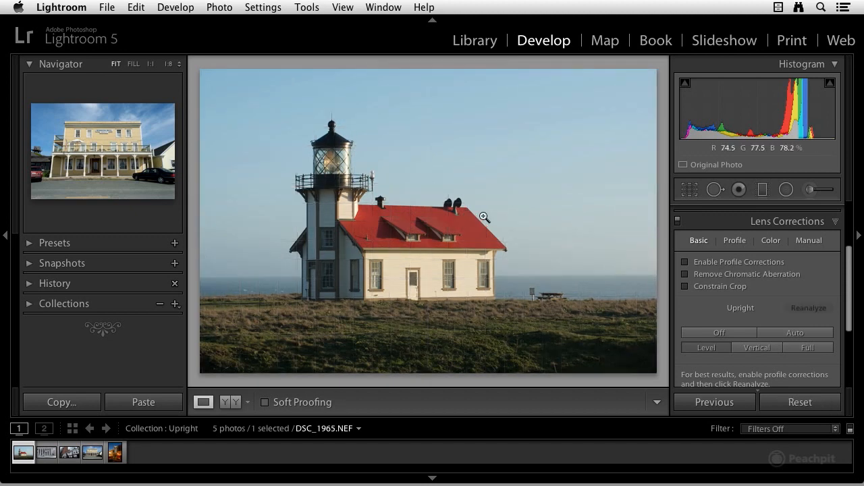
Open the columned stock exchange photo P1020204.RW2 and apply the Vertical Upright correction, using the grid overlay only while checking alignment.
{"action": "left_click", "coordinate": [59, 452]}
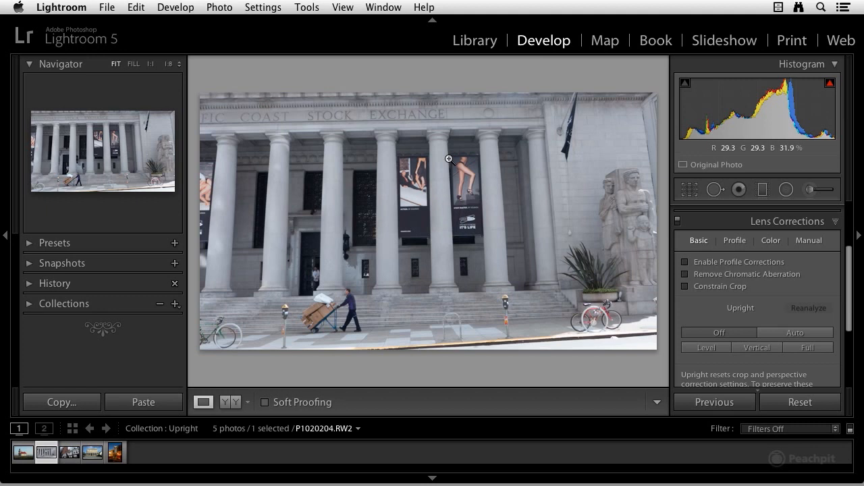
{"action": "key", "text": "super+alt+o"}
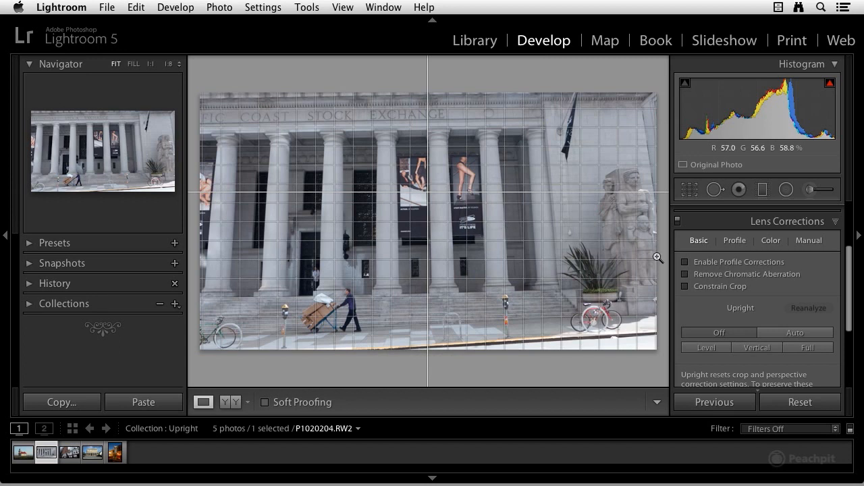
{"action": "left_click", "coordinate": [752, 349]}
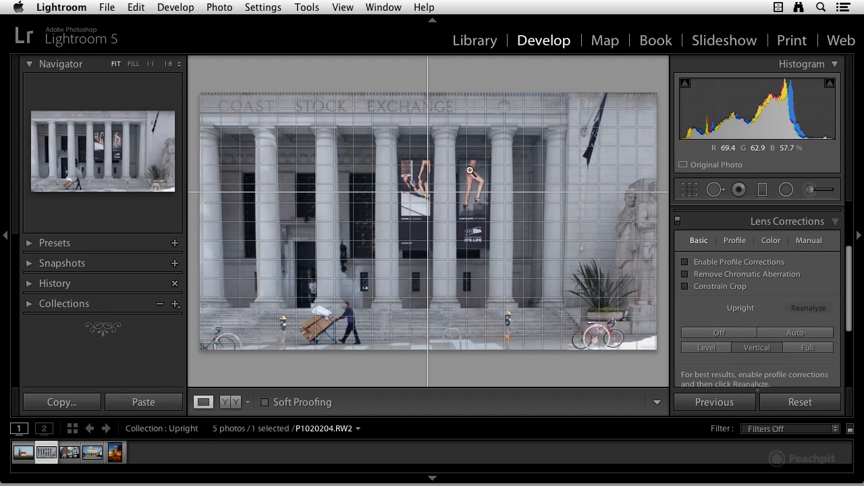
{"action": "key", "text": "super+alt+o"}
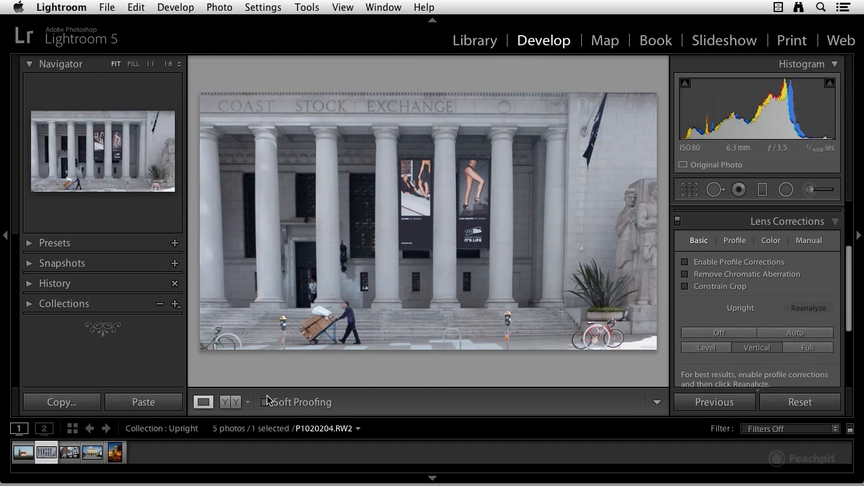
Open the city buildings photo P1020205.RW2 and compare the Vertical and Auto Upright corrections, ending with Vertical.
{"action": "left_click", "coordinate": [70, 458]}
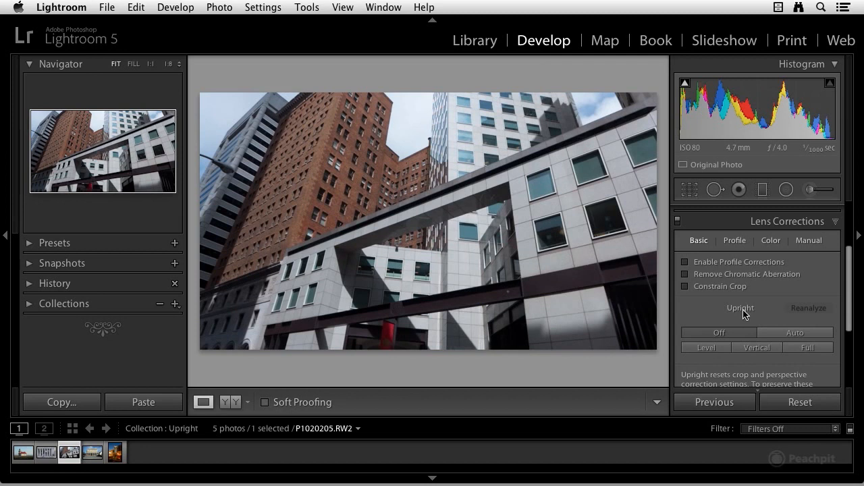
{"action": "left_click", "coordinate": [755, 349]}
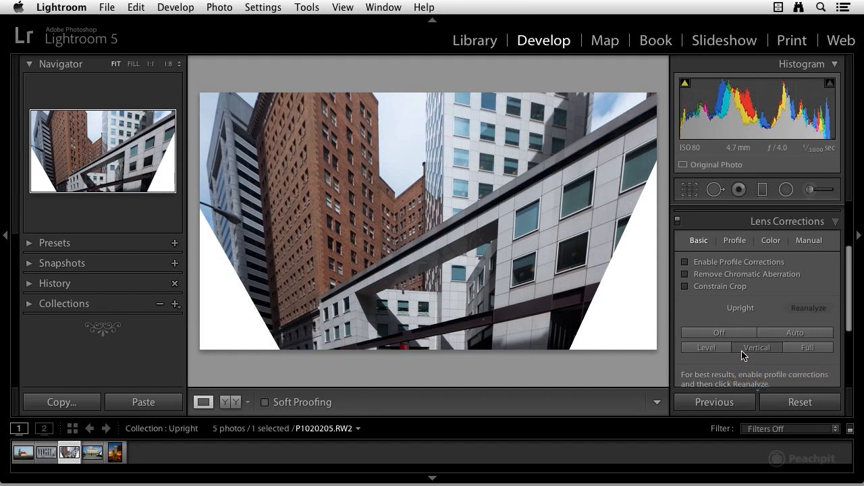
{"action": "left_click", "coordinate": [774, 336]}
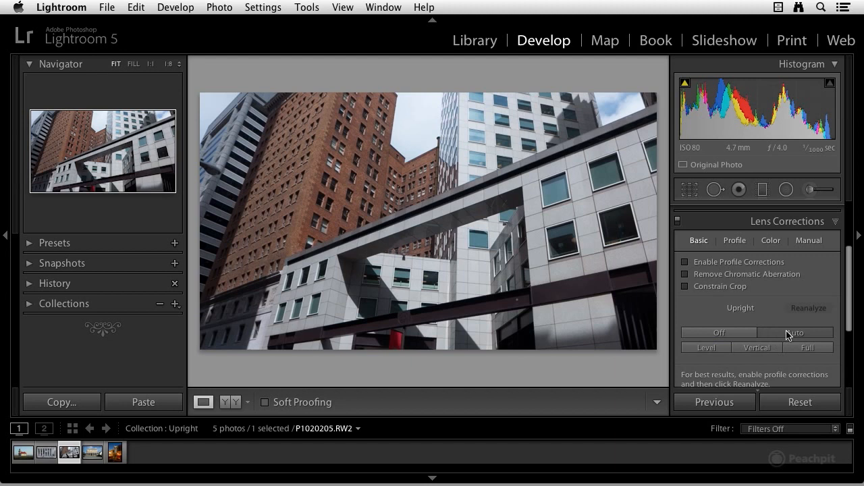
{"action": "left_click", "coordinate": [795, 352]}
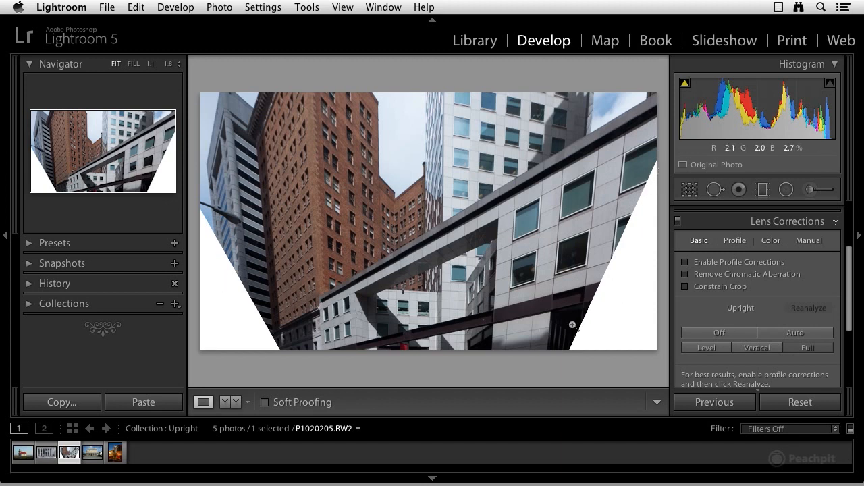
Enable Constrain Crop for the corrected buildings photo and tighten the crop frame slightly from its lower-right corner.
{"action": "left_click", "coordinate": [684, 288]}
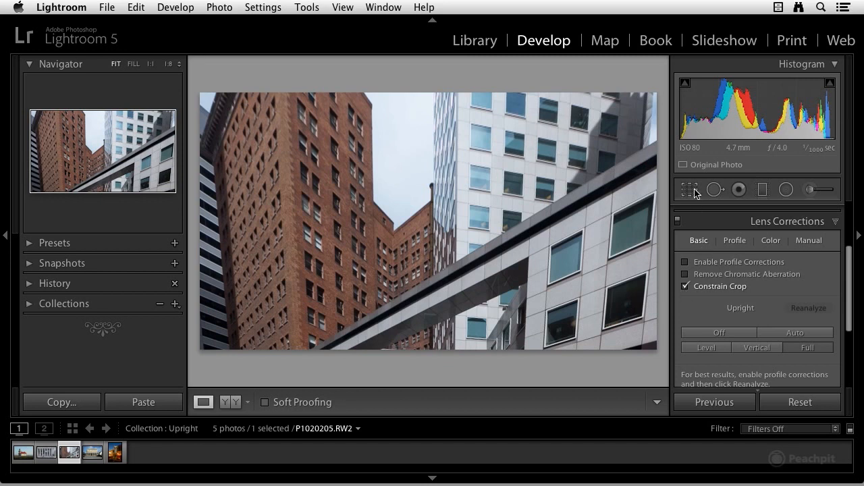
{"action": "left_click", "coordinate": [689, 190]}
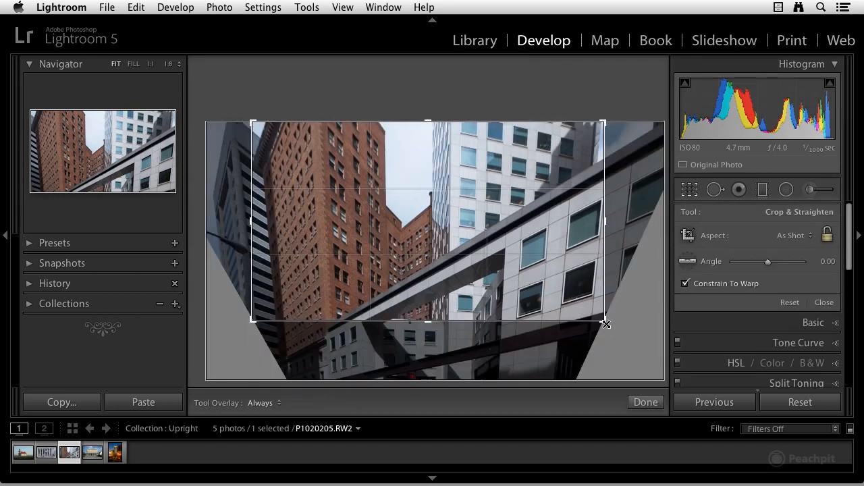
{"action": "left_click_drag", "start_coordinate": [603, 322], "coordinate": [589, 308]}
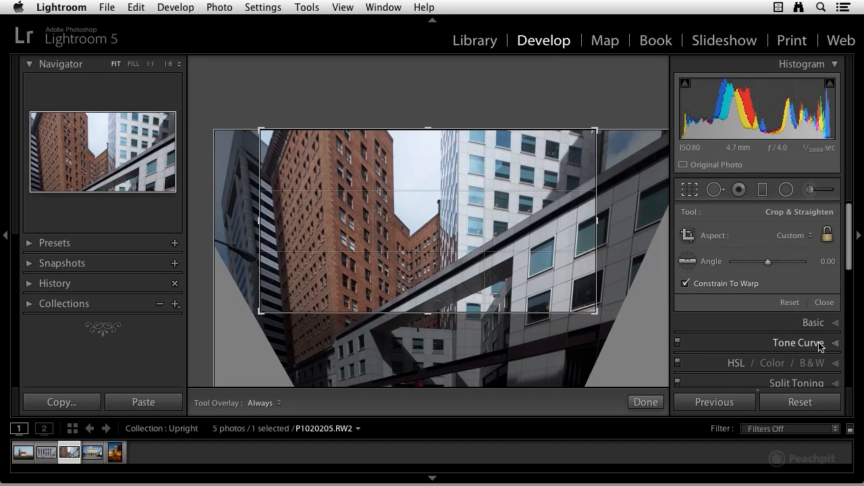
Disable Constrain Crop and turn the Upright correction off for the buildings photo.
{"action": "scroll", "coordinate": [806, 344], "scroll_direction": "down", "scroll_amount": 2}
{"action": "scroll", "coordinate": [822, 343], "scroll_direction": "down", "scroll_amount": 2}
{"action": "scroll", "coordinate": [836, 324], "scroll_direction": "down", "scroll_amount": 2}
{"action": "left_click", "coordinate": [685, 319]}
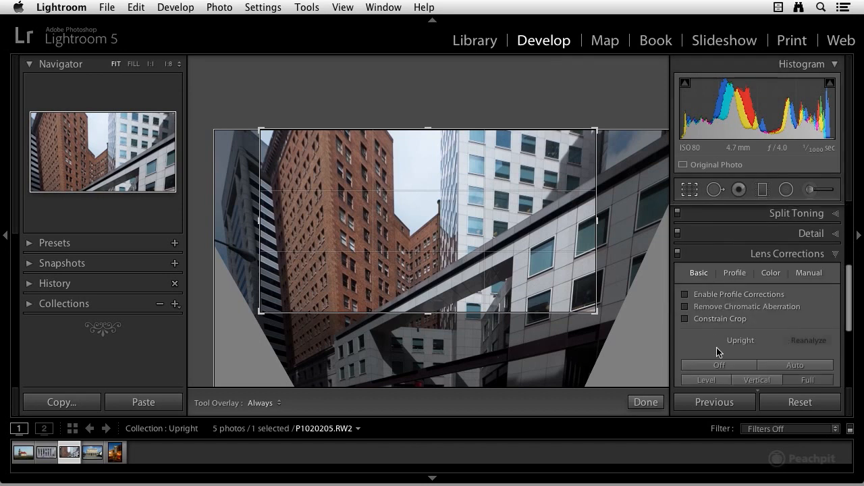
{"action": "left_click", "coordinate": [719, 366]}
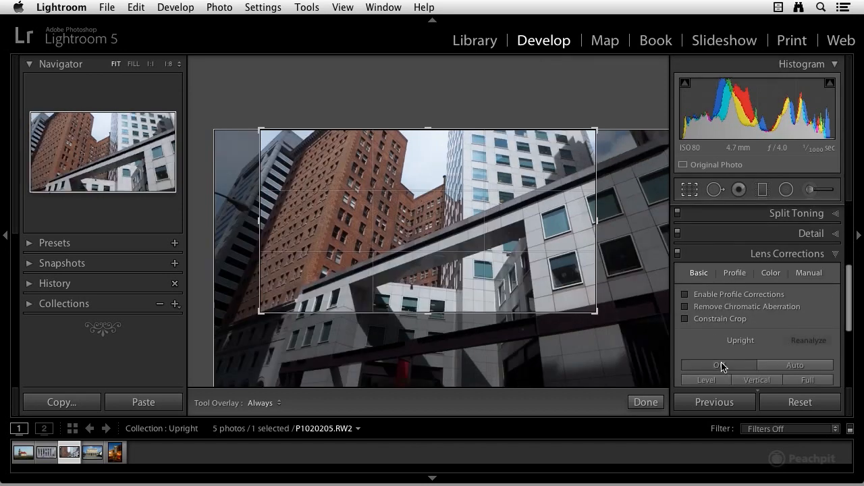
Reset the buildings photo's crop to the original full frame.
{"action": "left_click", "coordinate": [689, 191]}
{"action": "left_click", "coordinate": [689, 190]}
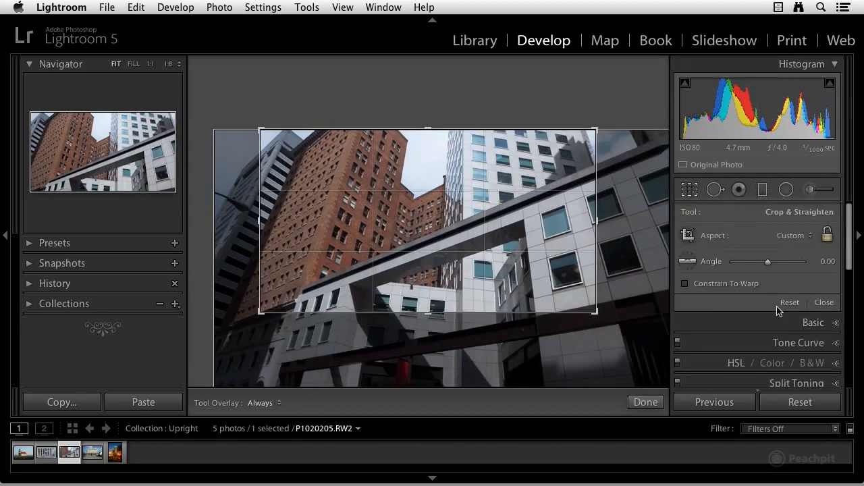
{"action": "left_click", "coordinate": [786, 303]}
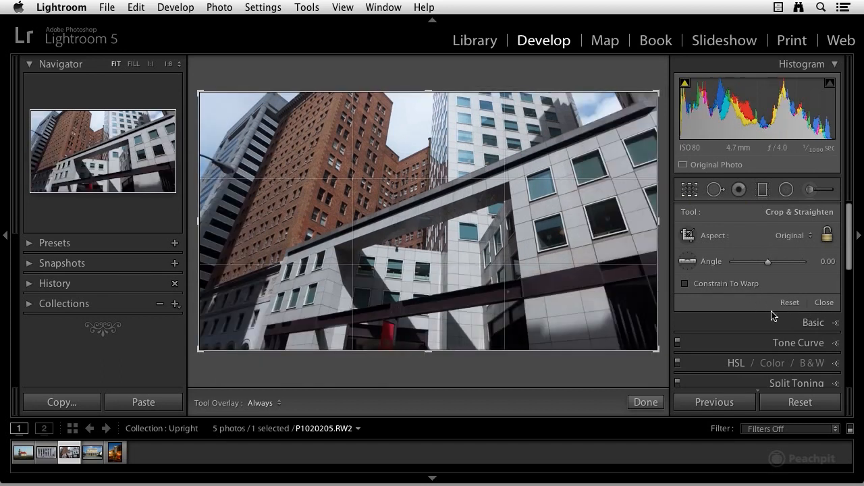
Open the hotel photo DSC_2820.NEF, close the Crop tool and bring up its basic Lens Corrections settings.
{"action": "scroll", "coordinate": [771, 346], "scroll_direction": "down", "scroll_amount": 5}
{"action": "scroll", "coordinate": [790, 354], "scroll_direction": "down", "scroll_amount": 4}
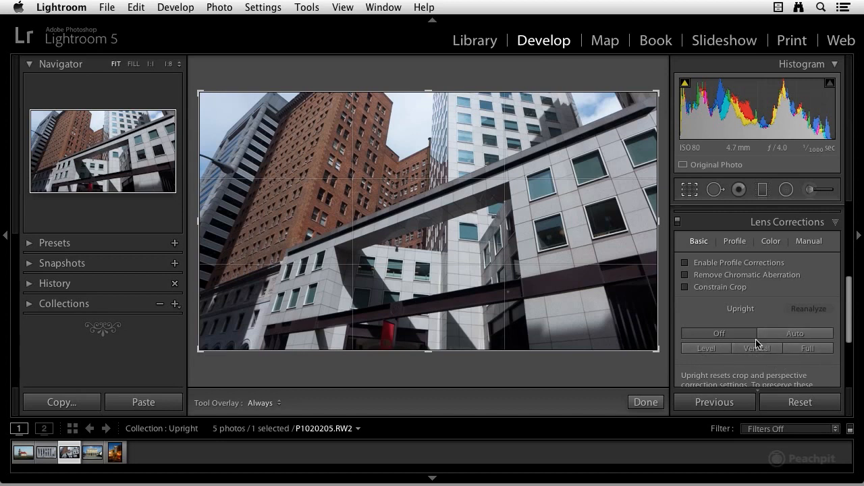
{"action": "left_click", "coordinate": [94, 458]}
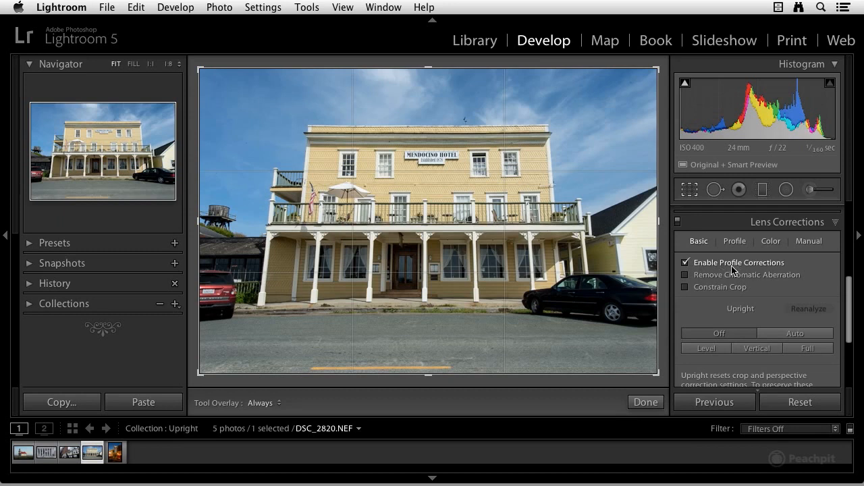
{"action": "scroll", "coordinate": [760, 278], "scroll_direction": "up", "scroll_amount": 5}
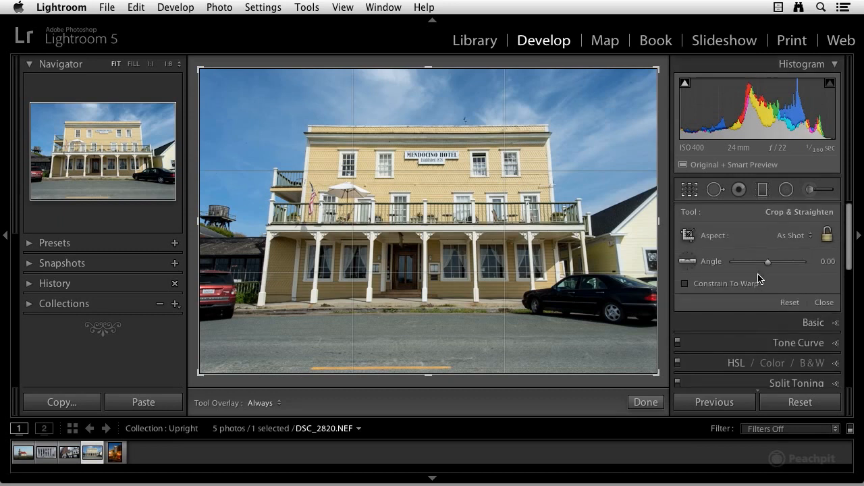
{"action": "left_click", "coordinate": [690, 195]}
{"action": "scroll", "coordinate": [731, 290], "scroll_direction": "down", "scroll_amount": 3}
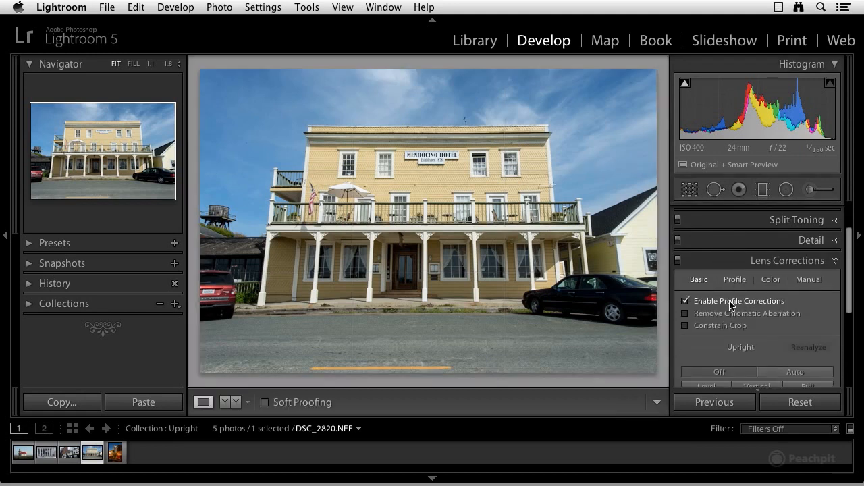
{"action": "scroll", "coordinate": [749, 312], "scroll_direction": "up", "scroll_amount": 1}
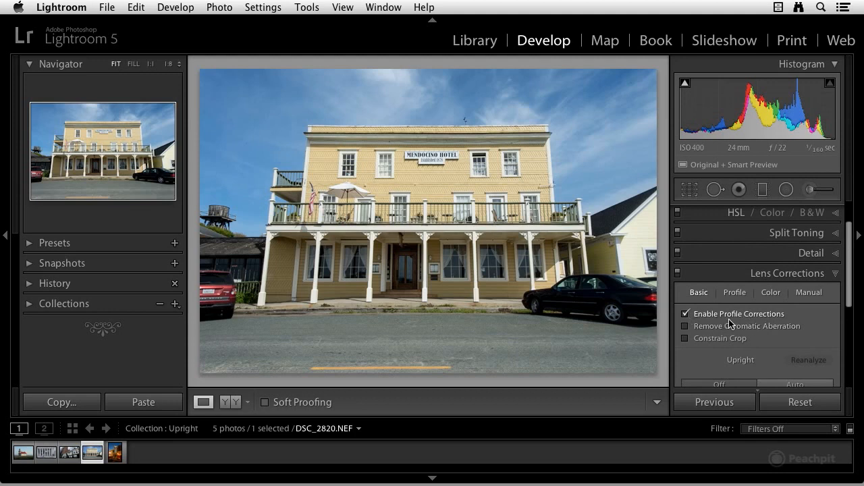
{"action": "scroll", "coordinate": [736, 324], "scroll_direction": "up", "scroll_amount": 1}
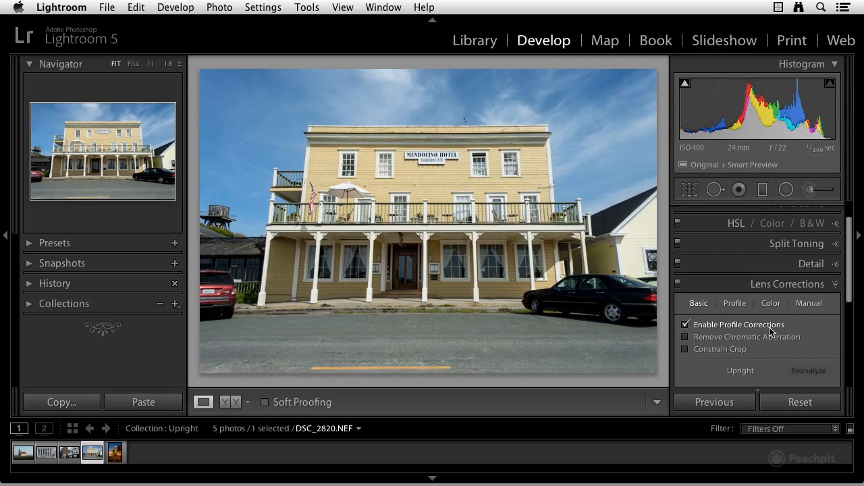
Compare the hotel photo with Enable Profile Corrections off and on, and enable Remove Chromatic Aberration.
{"action": "left_click", "coordinate": [686, 326]}
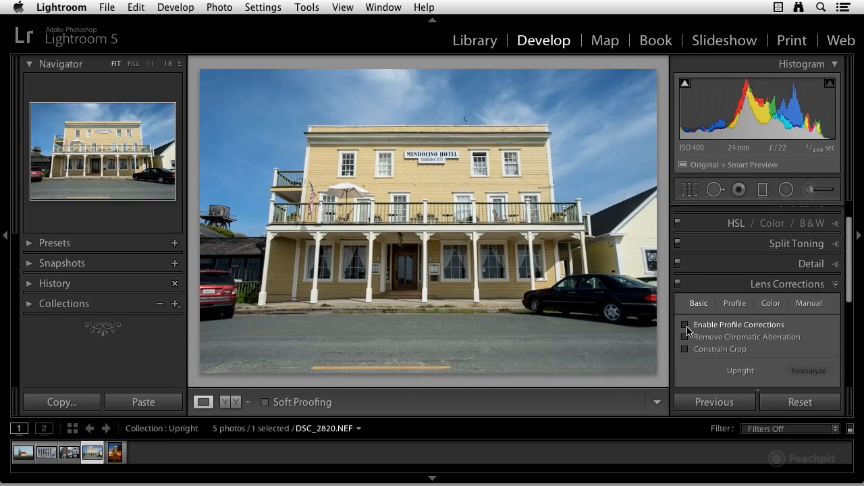
{"action": "left_click", "coordinate": [686, 326]}
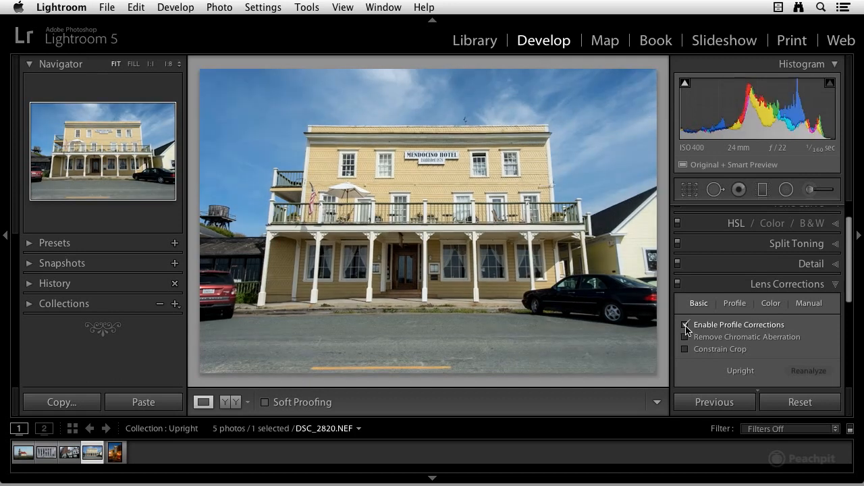
{"action": "left_click", "coordinate": [686, 326]}
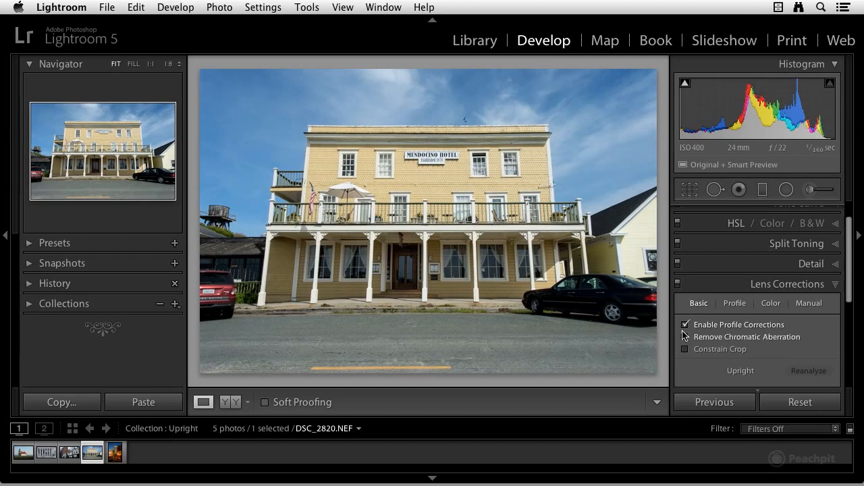
{"action": "scroll", "coordinate": [709, 334], "scroll_direction": "down", "scroll_amount": 3}
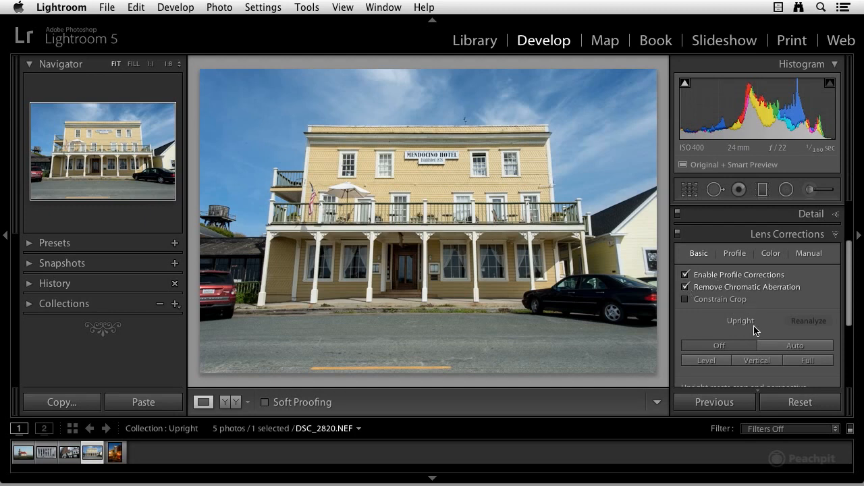
With Enable Profile Corrections and Remove Chromatic Aberration turned off, apply the Vertical Upright correction to the hotel photo and reanalyze it.
{"action": "left_click", "coordinate": [685, 274]}
{"action": "left_click", "coordinate": [685, 287]}
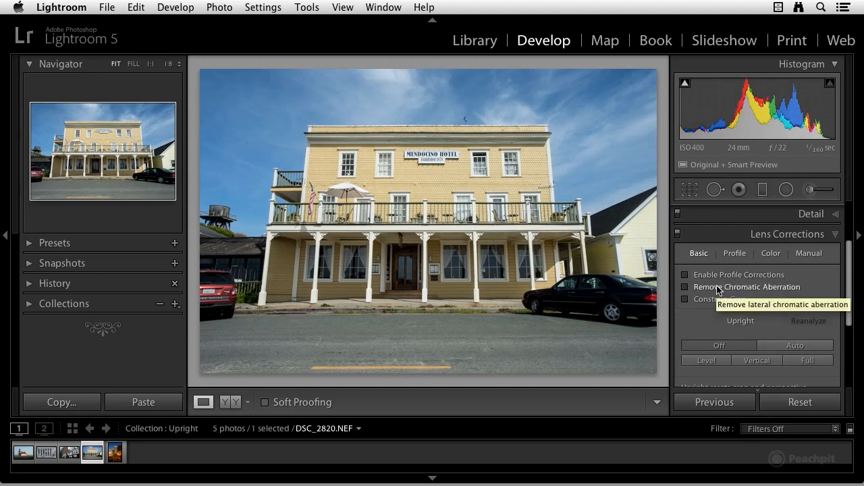
{"action": "left_click", "coordinate": [755, 362]}
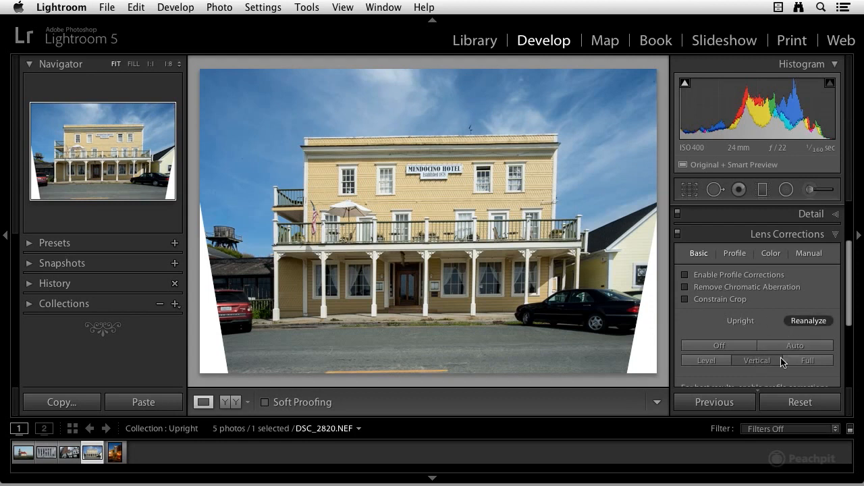
{"action": "left_click", "coordinate": [810, 323]}
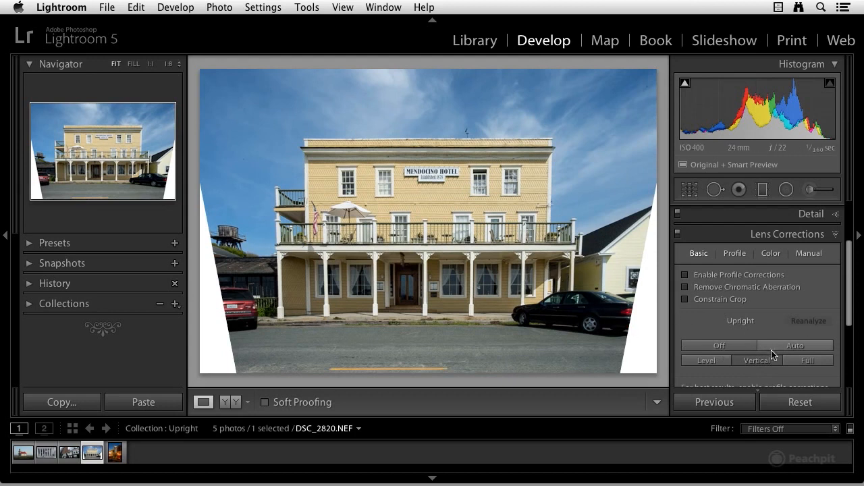
Enable Profile Corrections, Remove Chromatic Aberration and Constrain Crop for the hotel photo, reanalyzing its Vertical Upright correction.
{"action": "left_click", "coordinate": [685, 276]}
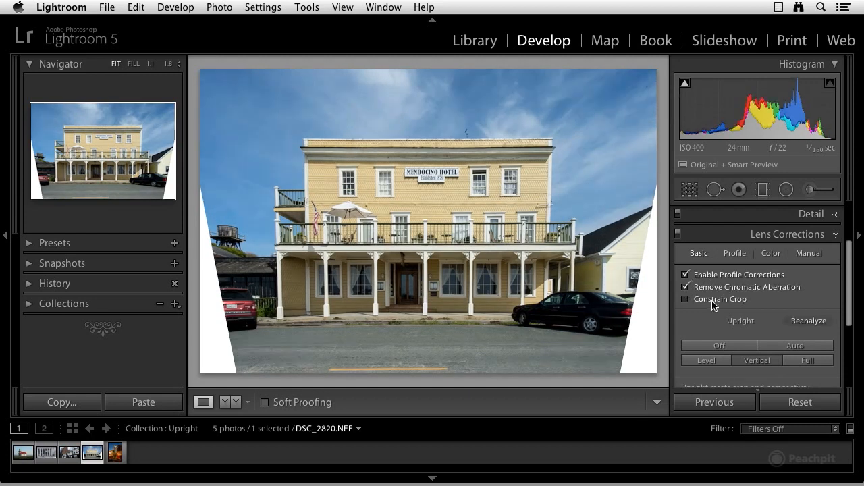
{"action": "left_click", "coordinate": [809, 323]}
{"action": "left_click", "coordinate": [809, 322]}
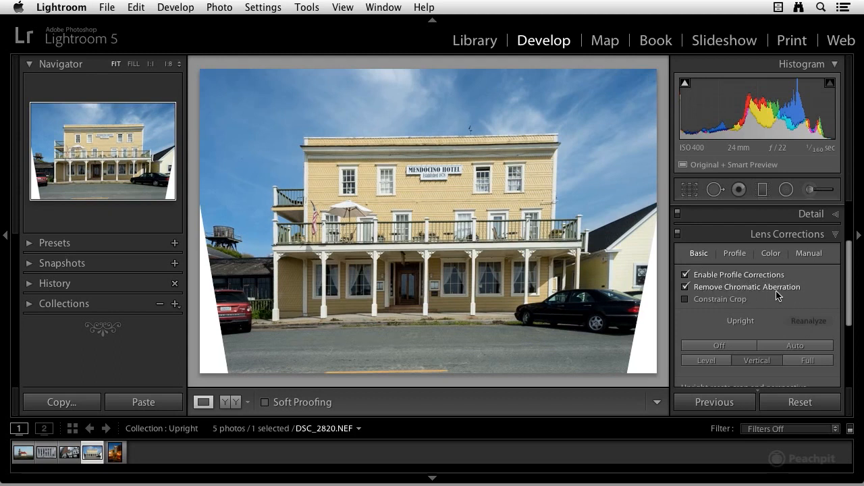
{"action": "scroll", "coordinate": [788, 295], "scroll_direction": "down", "scroll_amount": 1}
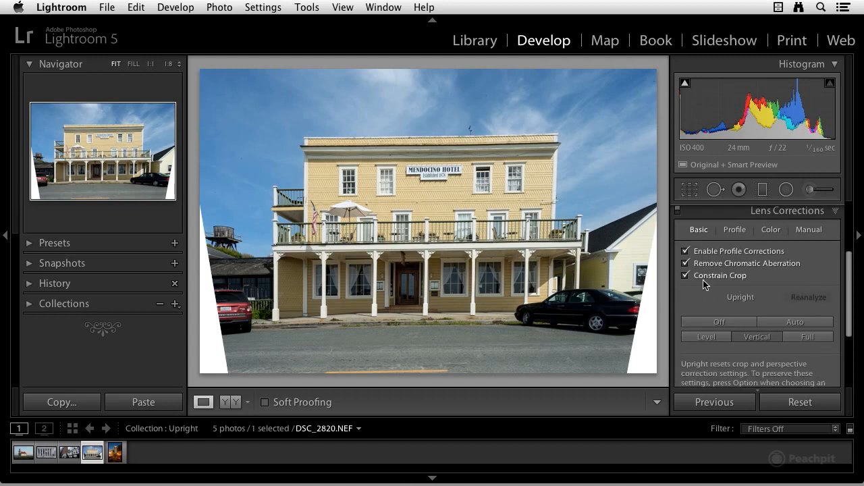
{"action": "left_click", "coordinate": [685, 276]}
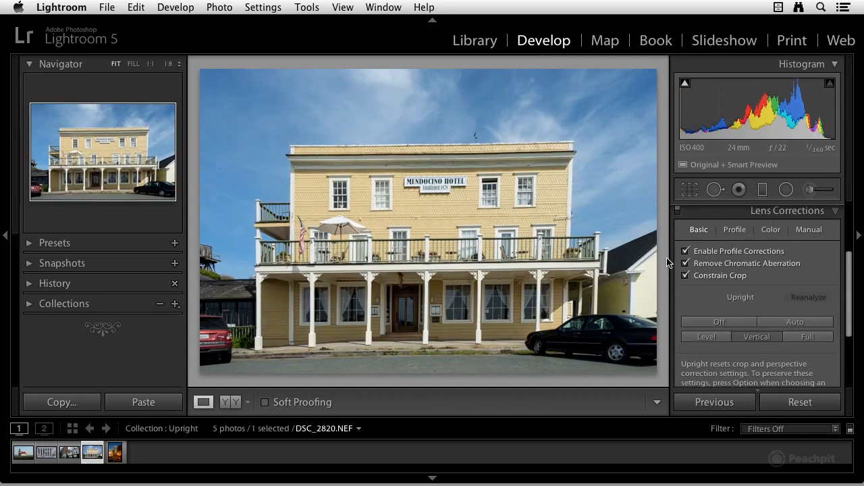
Apply the Auto Upright correction to the hotel photo and display the grid overlay for judging alignment.
{"action": "scroll", "coordinate": [750, 296], "scroll_direction": "down", "scroll_amount": 1}
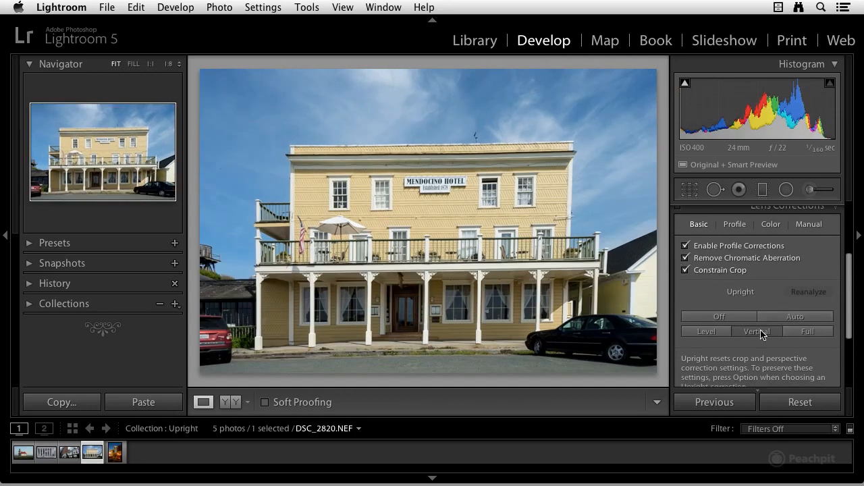
{"action": "left_click", "coordinate": [779, 319]}
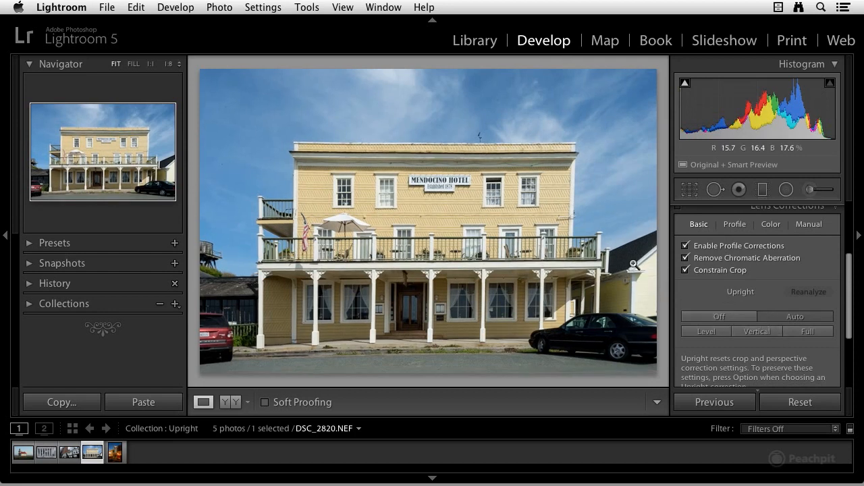
{"action": "key", "text": "alt+super+o"}
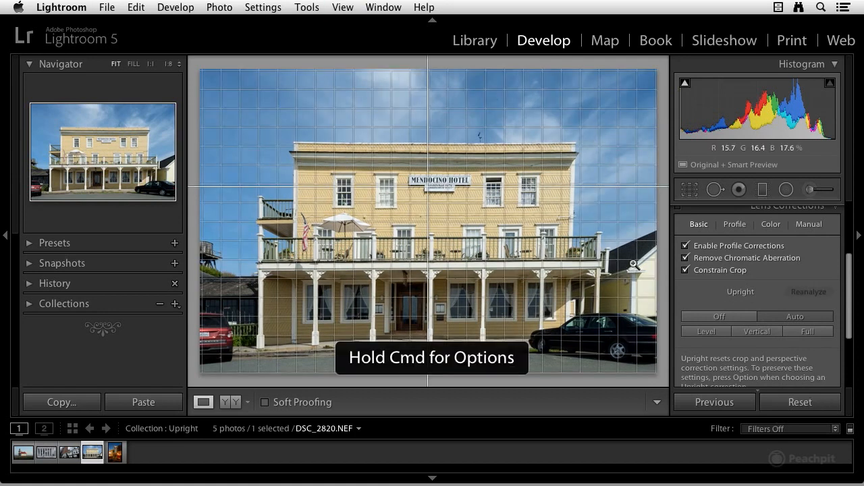
Compare the Full and Vertical Upright corrections against the grid, return the hotel photo to Auto and hide the grid overlay.
{"action": "left_click", "coordinate": [797, 335]}
{"action": "left_click", "coordinate": [798, 332]}
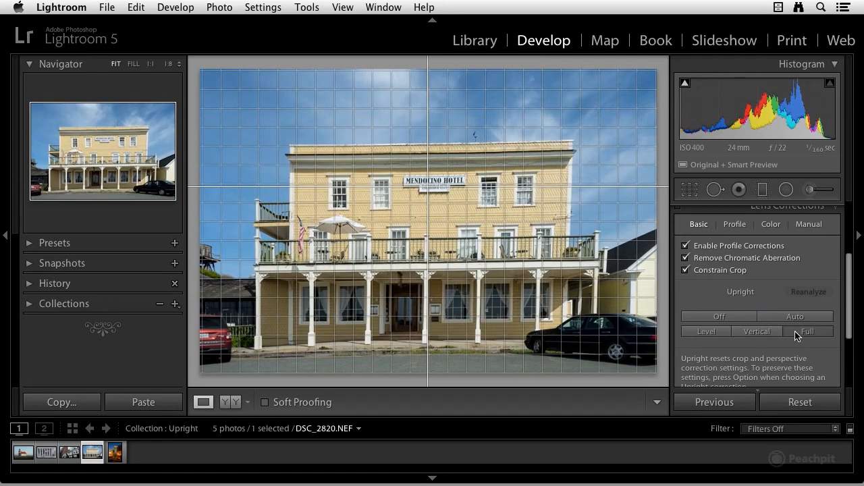
{"action": "left_click", "coordinate": [754, 334]}
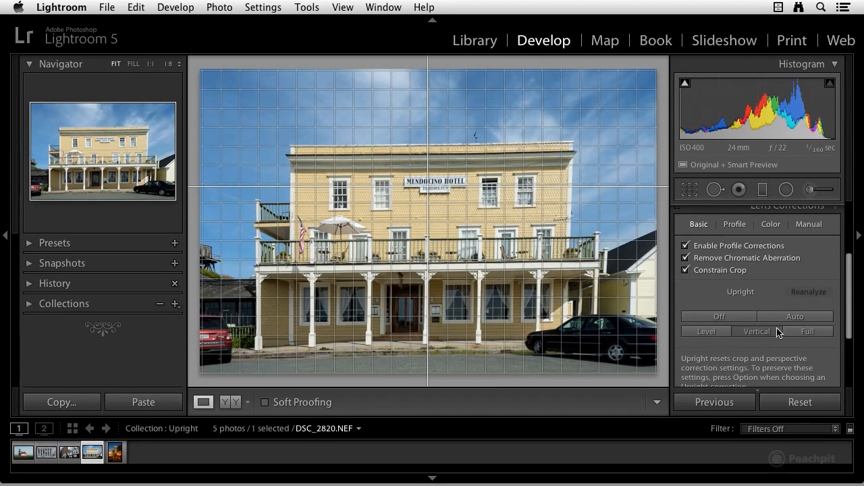
{"action": "left_click", "coordinate": [785, 320]}
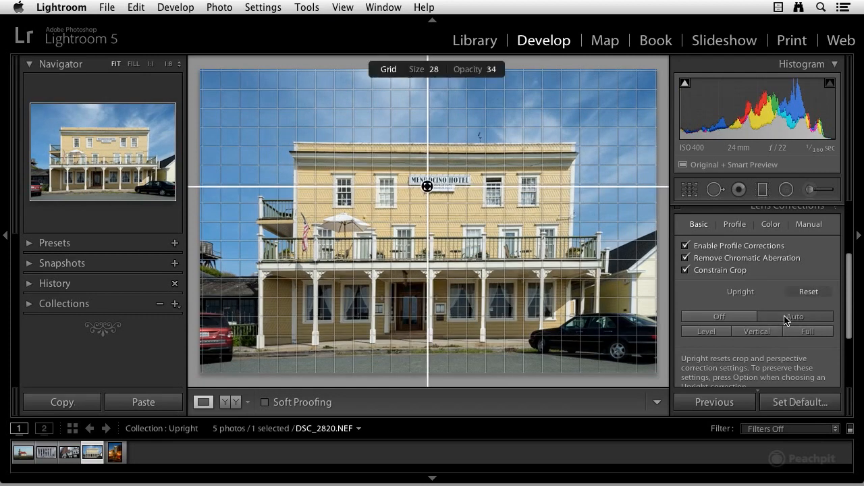
{"action": "key", "text": "super+alt+o"}
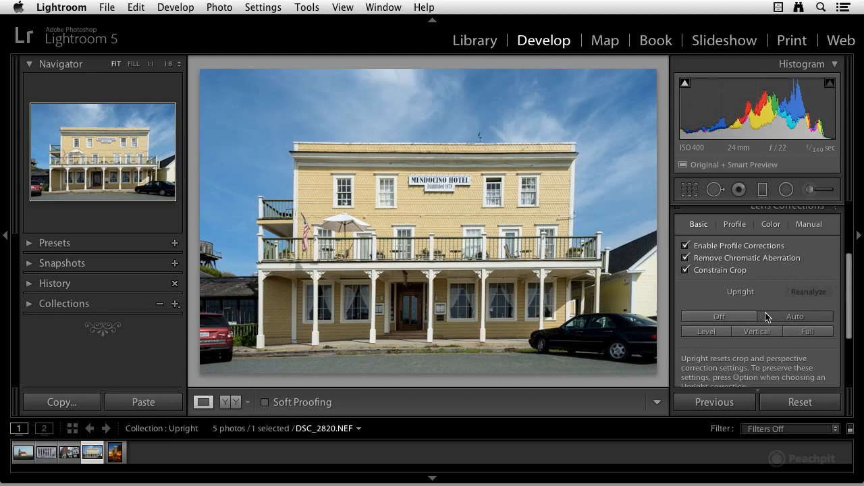
{"action": "left_click", "coordinate": [752, 316]}
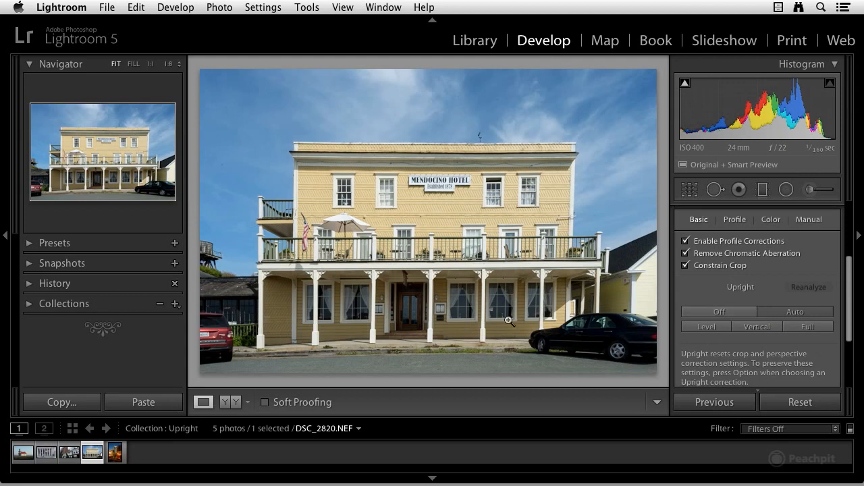
Open the night street photo DSC_5709.NEF, enable Profile Corrections and apply the Vertical Upright correction.
{"action": "left_click", "coordinate": [116, 452]}
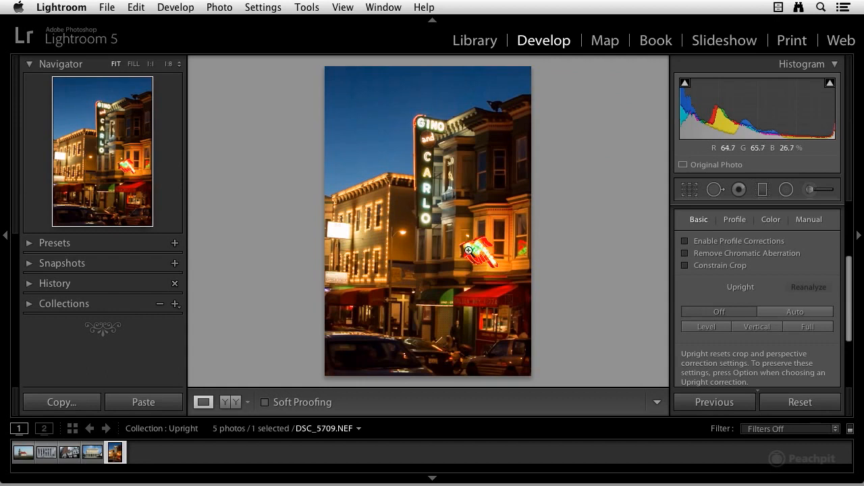
{"action": "left_click", "coordinate": [701, 245]}
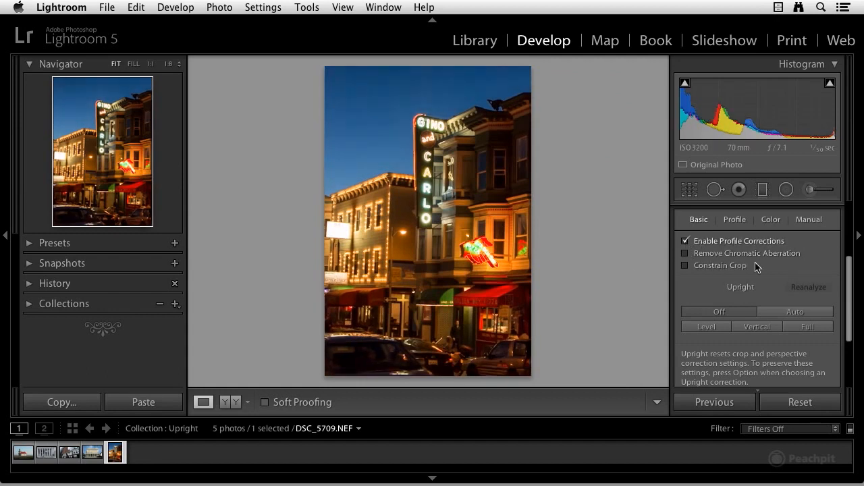
{"action": "left_click", "coordinate": [756, 328]}
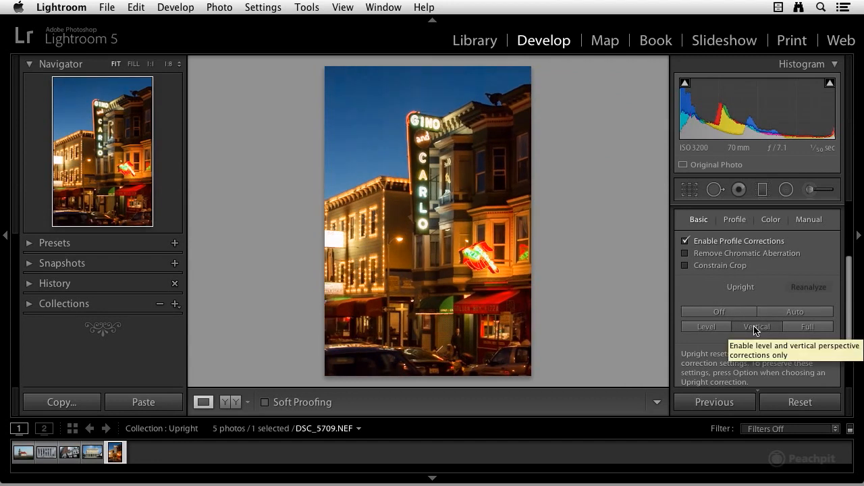